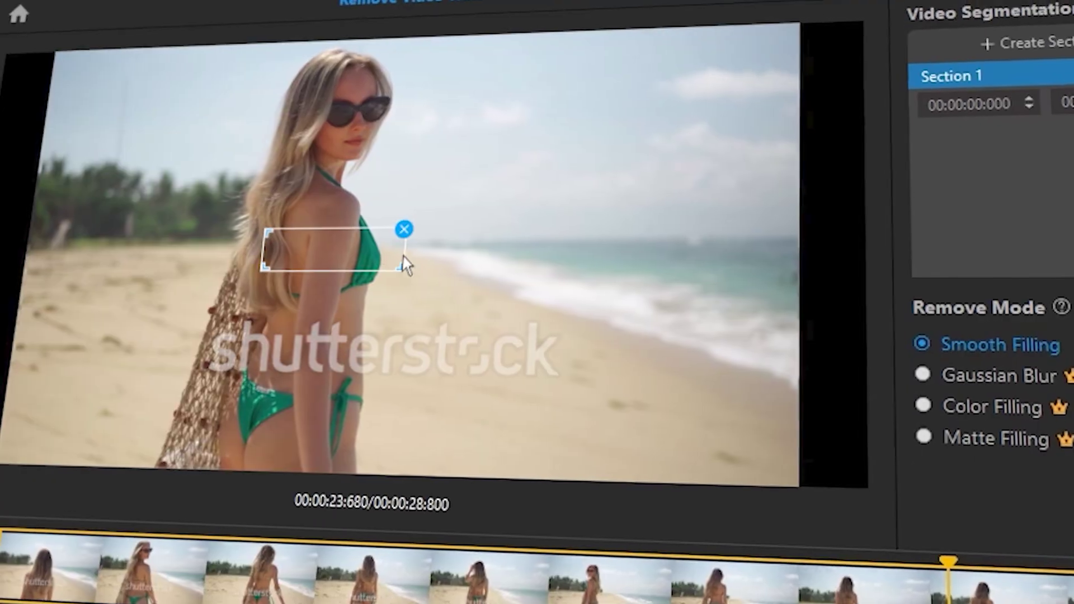
Step: During the intro demo, stretch a removal box over the watermark text
left_click_drag(403, 263, 578, 387)
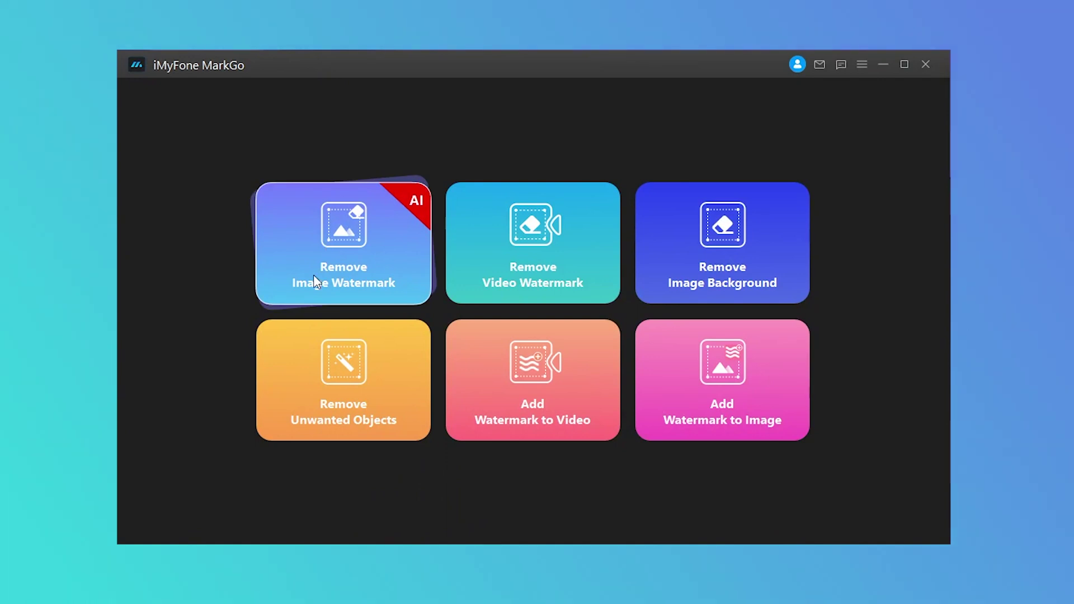
Step: Import the ghost photo and the pink sky image into Remove Image Watermark
left_click(314, 281)
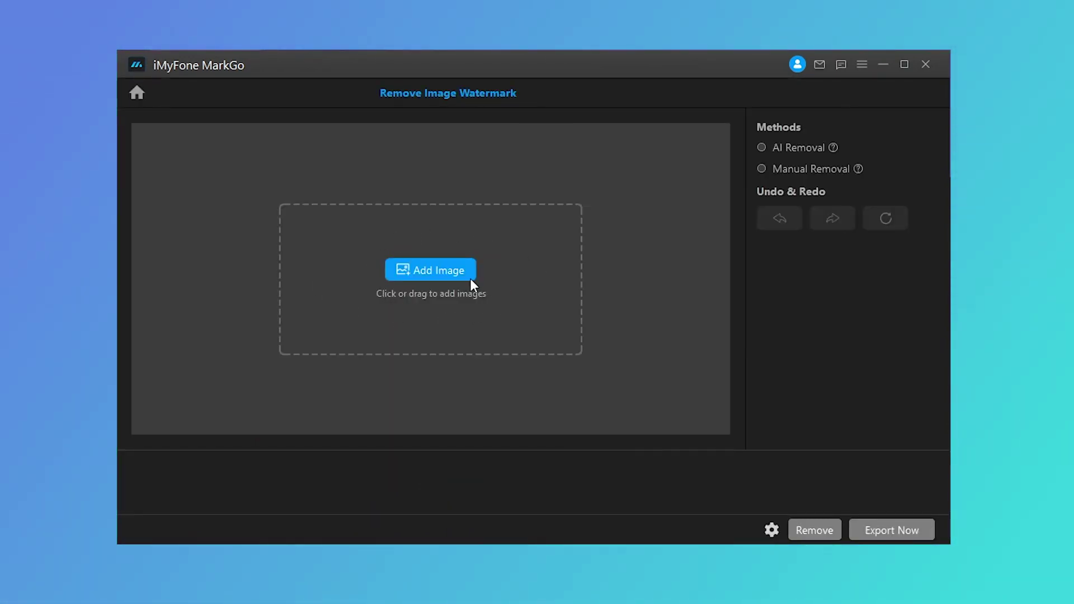
left_click(436, 272)
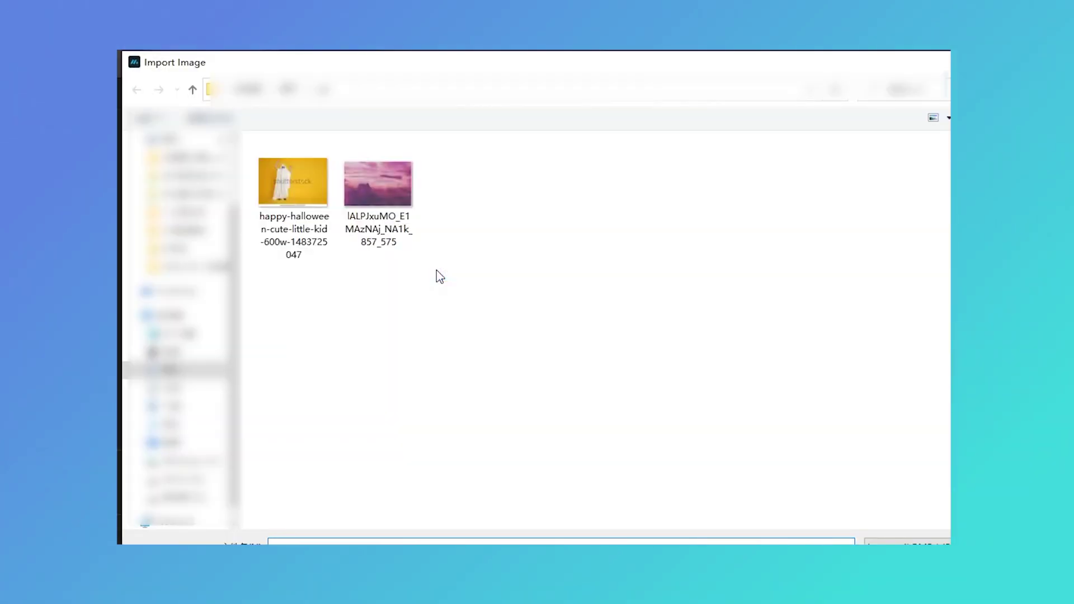
left_click_drag(391, 237, 304, 174)
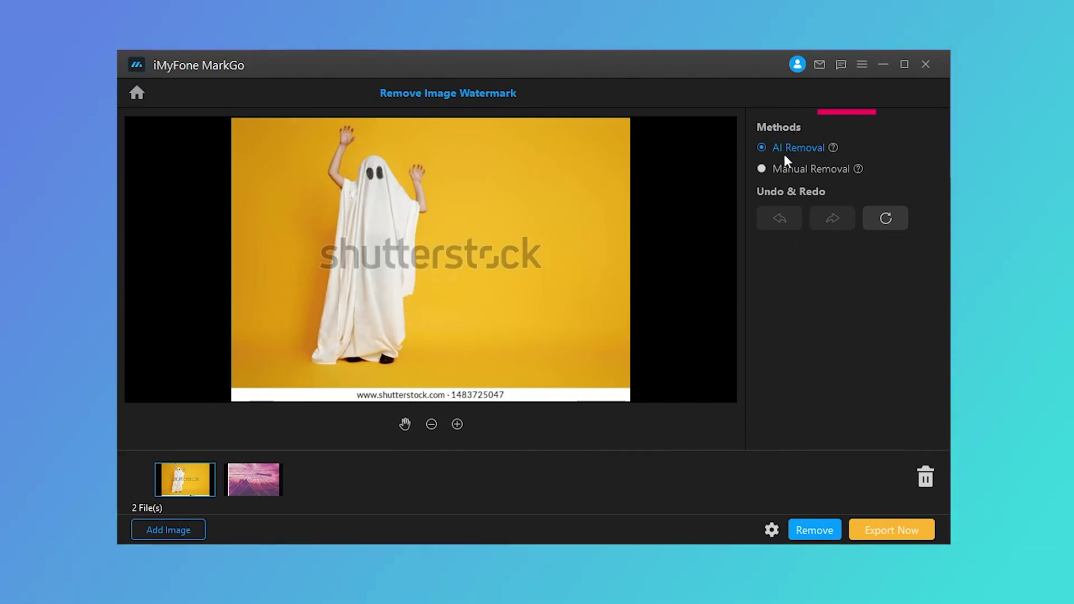
Step: Run AI Removal on both images and compare the ghost and pink sky results
left_click(763, 169)
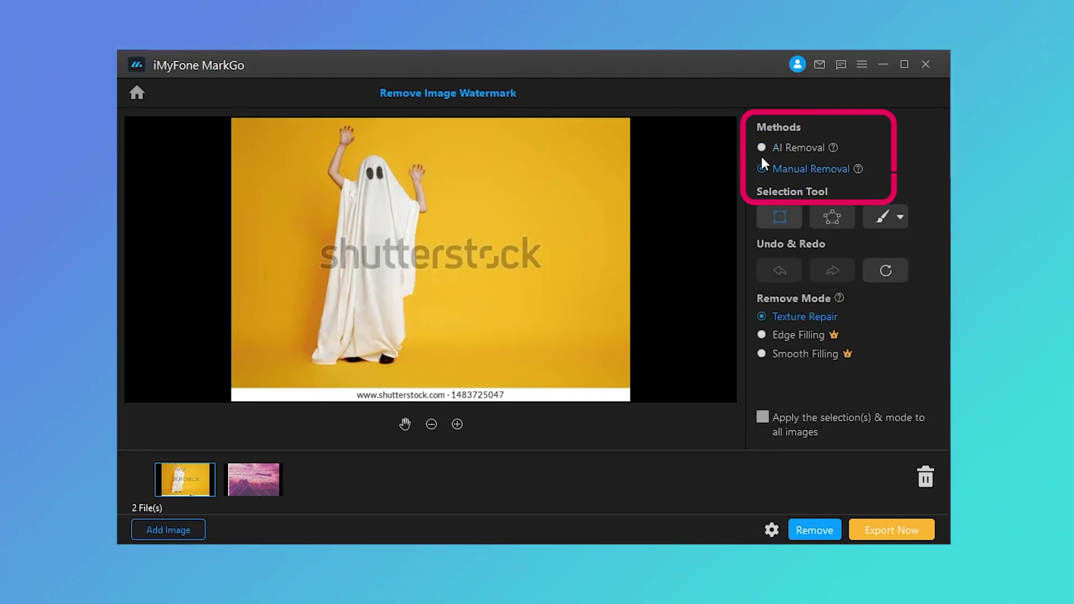
left_click(761, 148)
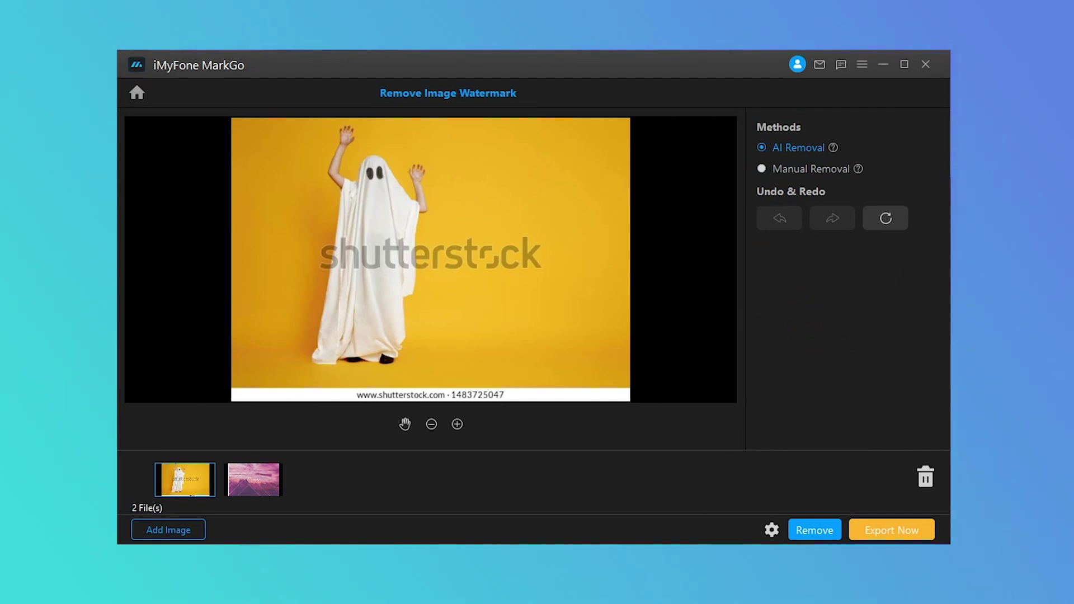
left_click(817, 531)
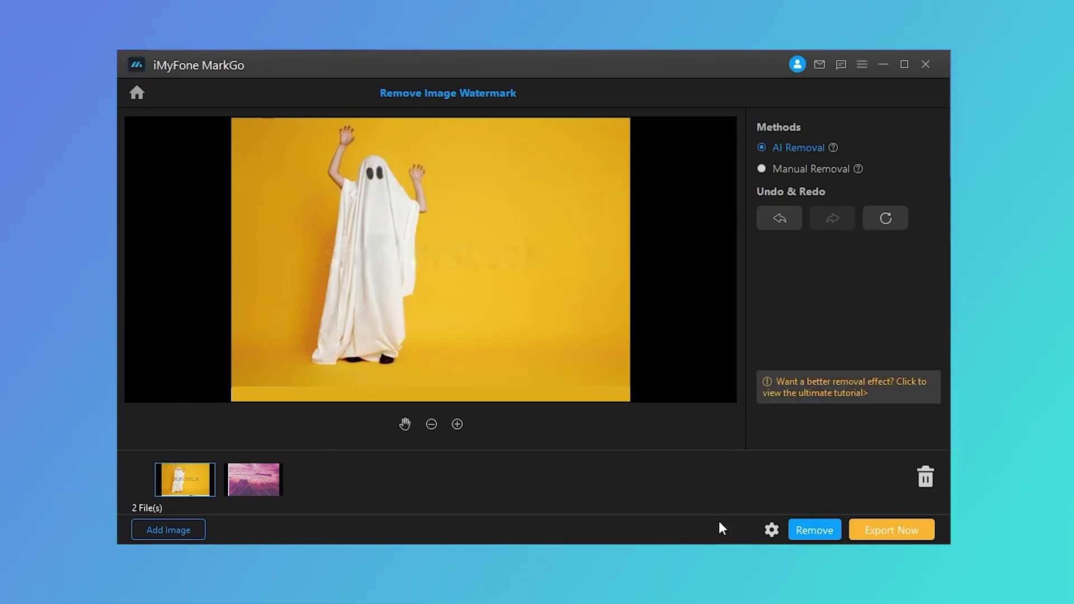
left_click(260, 488)
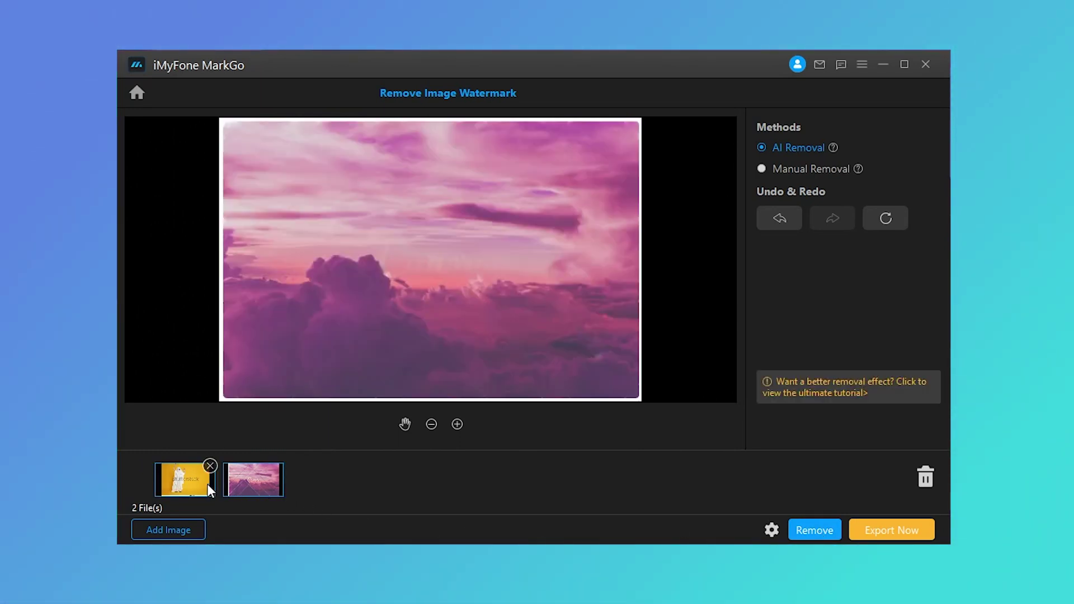
left_click(204, 485)
left_click(250, 486)
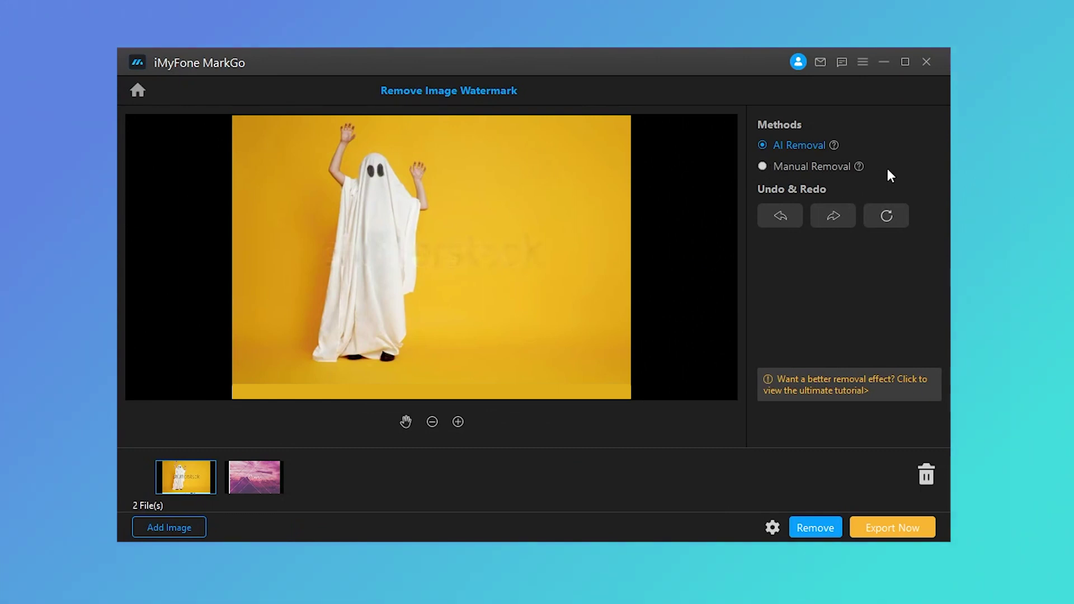
Step: In Manual Removal, try the rectangle, polygon and brush tools, then clear all areas
left_click(762, 167)
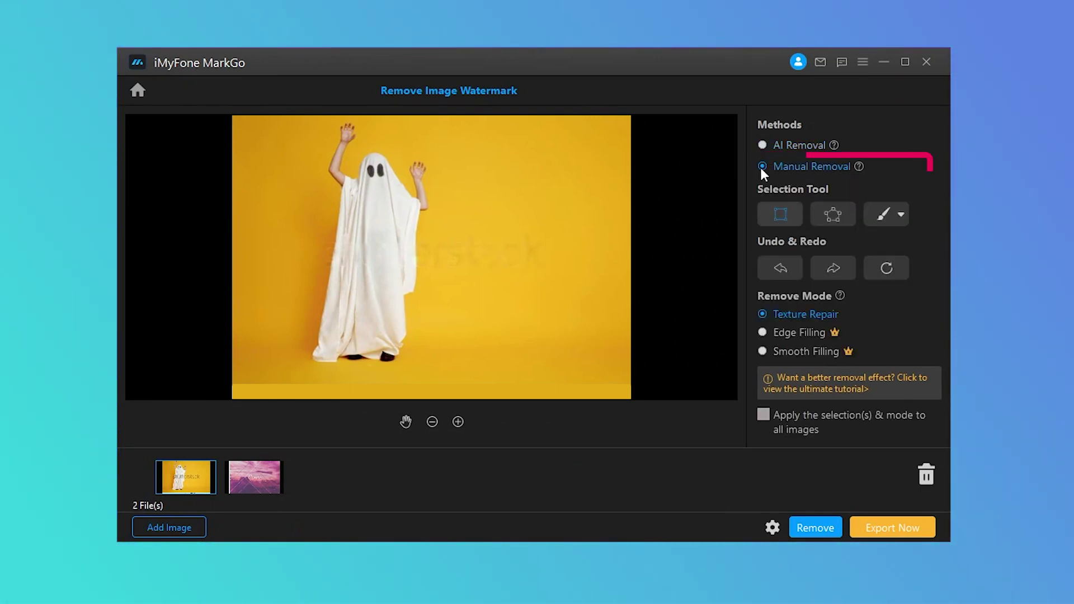
left_click_drag(442, 230, 565, 283)
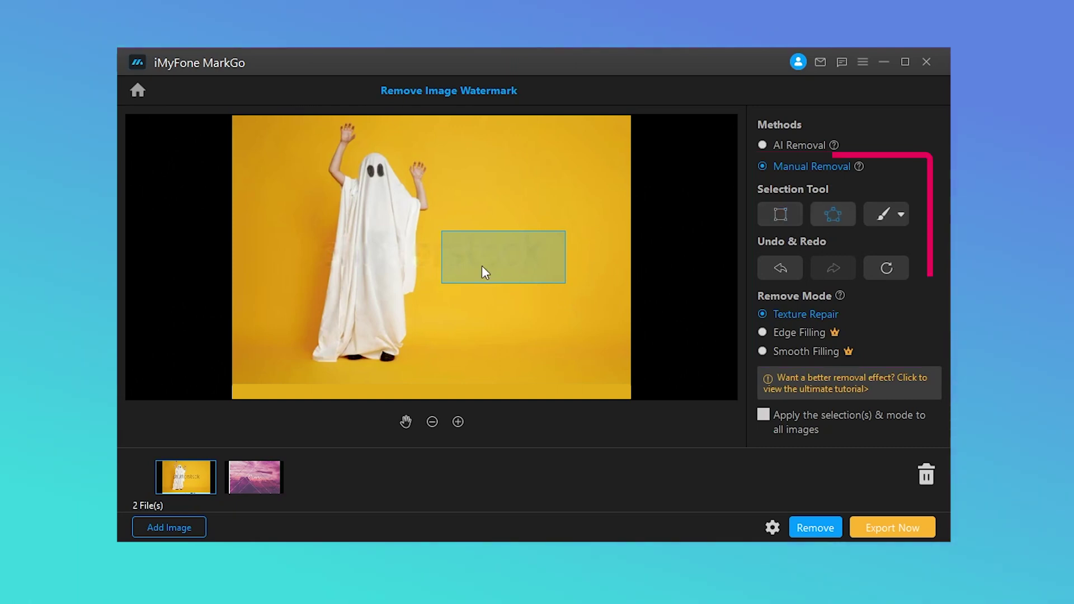
left_click(470, 174)
left_click(509, 219)
left_click(553, 175)
left_click(509, 153)
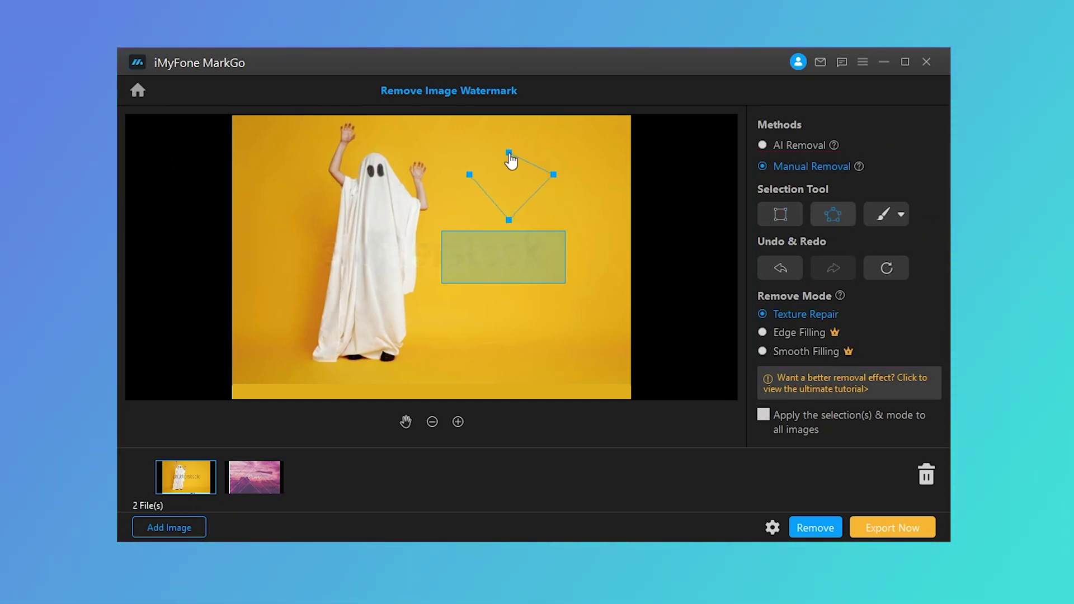
left_click(469, 175)
left_click(882, 214)
left_click_drag(457, 310, 540, 312)
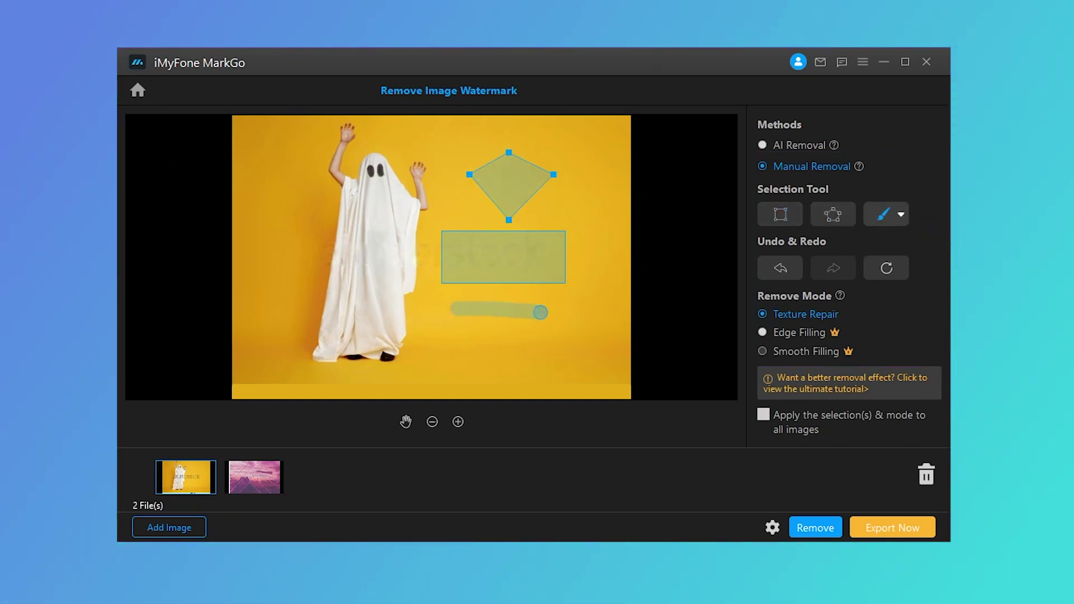
left_click(771, 263)
left_click(886, 268)
Step: Mark the faint leftover watermark with a rectangle and erase it
left_click(784, 215)
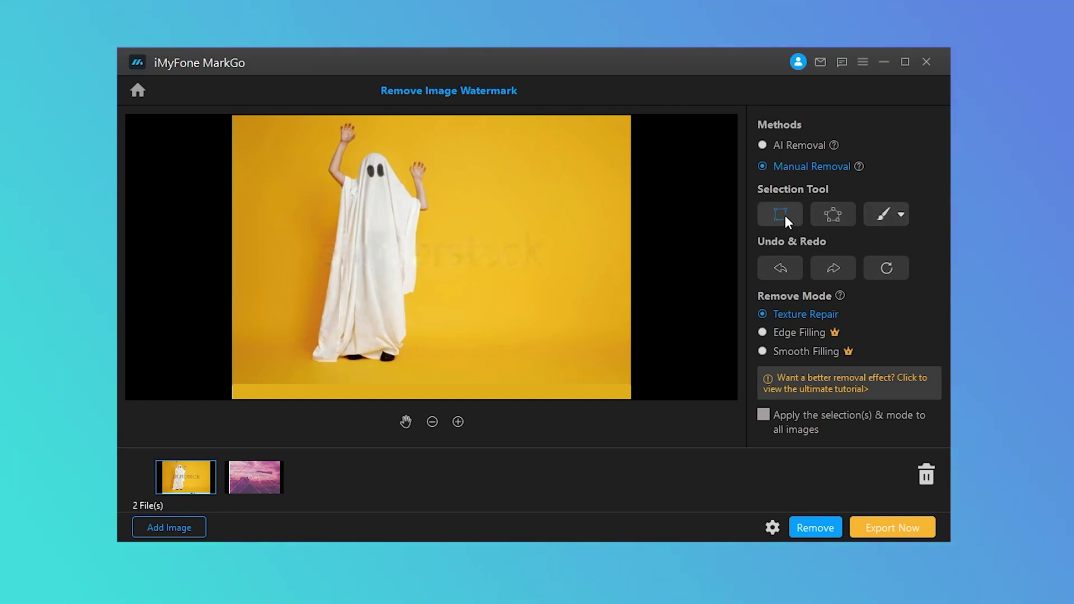
left_click_drag(422, 228, 553, 278)
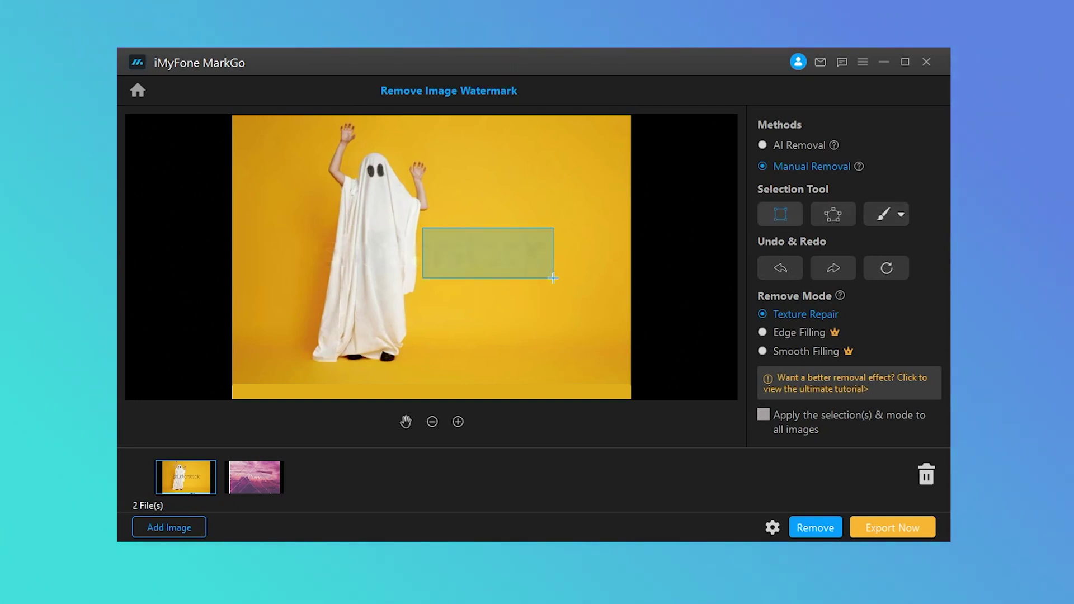
left_click(825, 527)
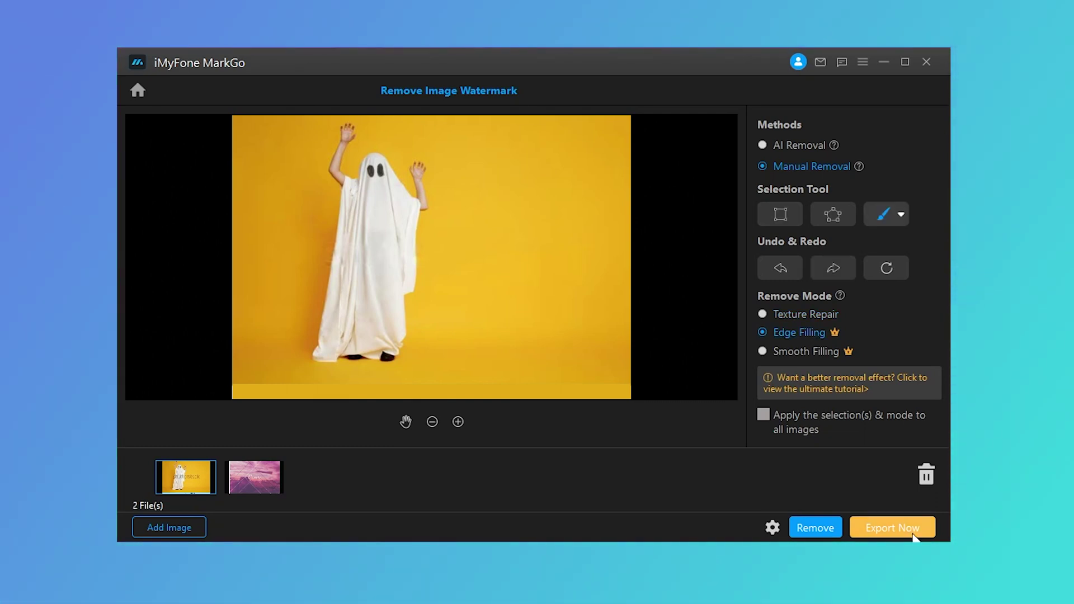
Step: Export both cleaned images and view the exported ghost photo from its folder
left_click(914, 534)
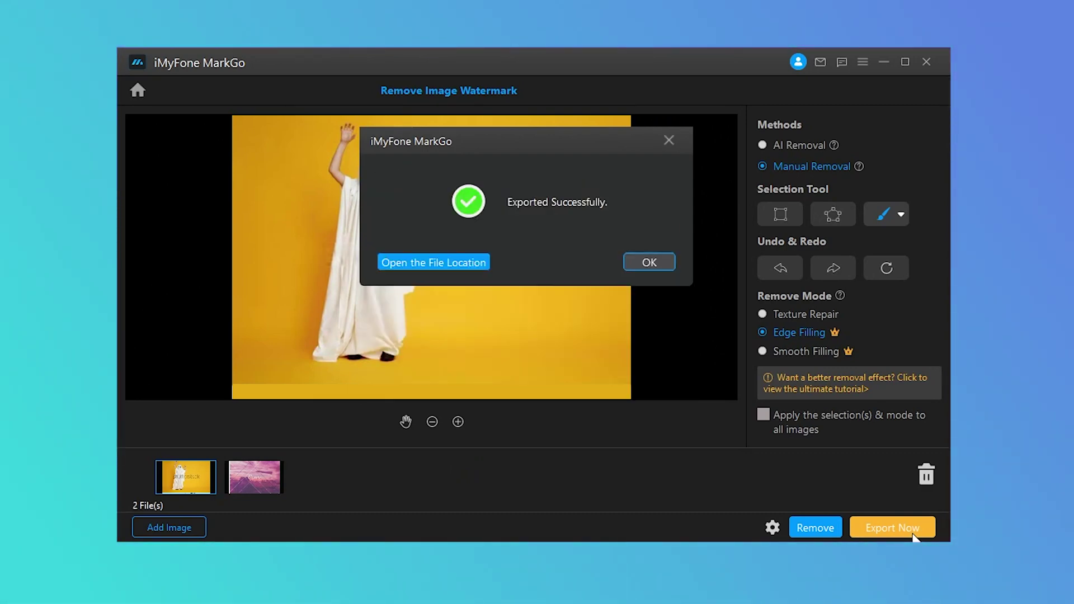
left_click(417, 261)
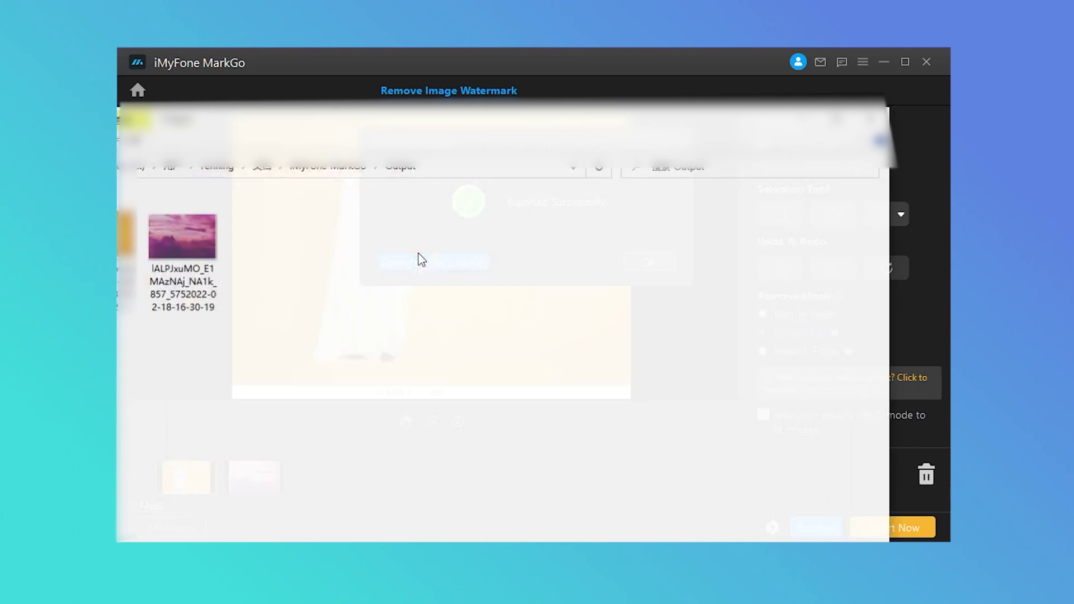
double_click(242, 223)
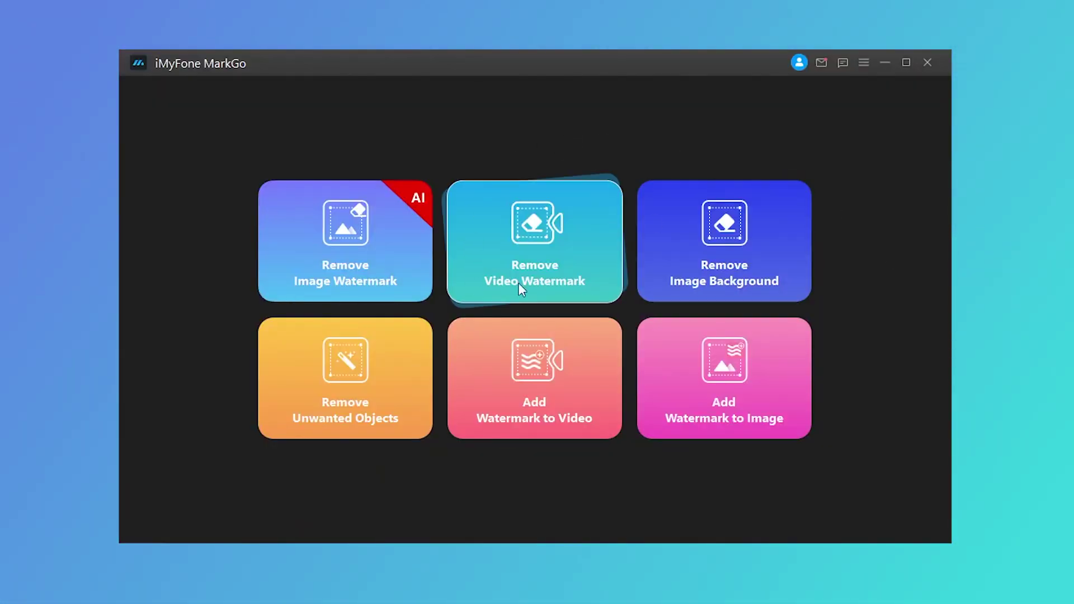
Step: Load skate video 01 into the Remove Video Watermark tool
left_click(557, 284)
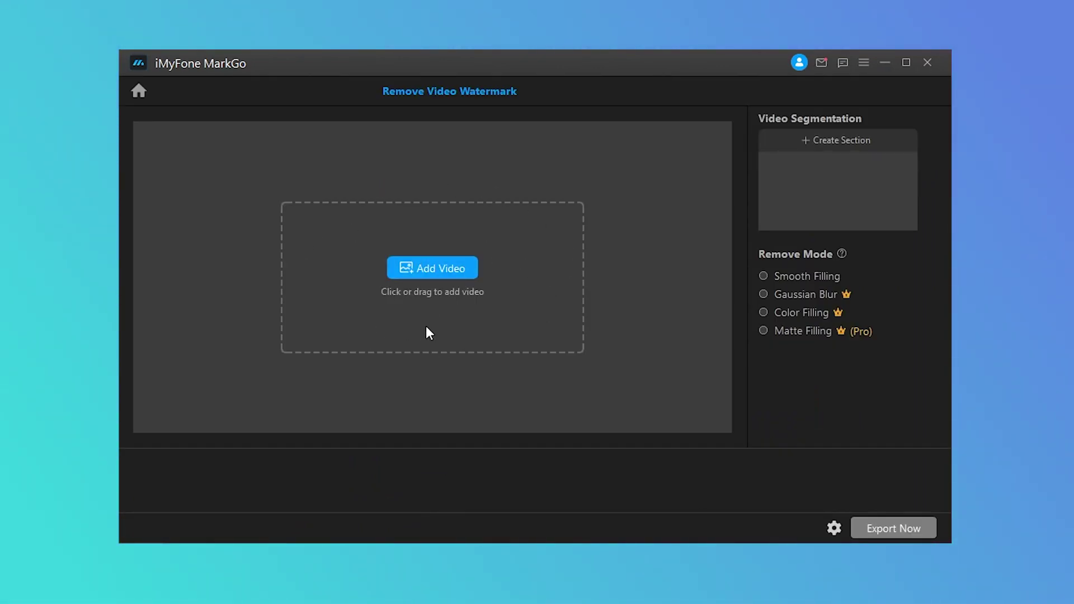
left_click(444, 267)
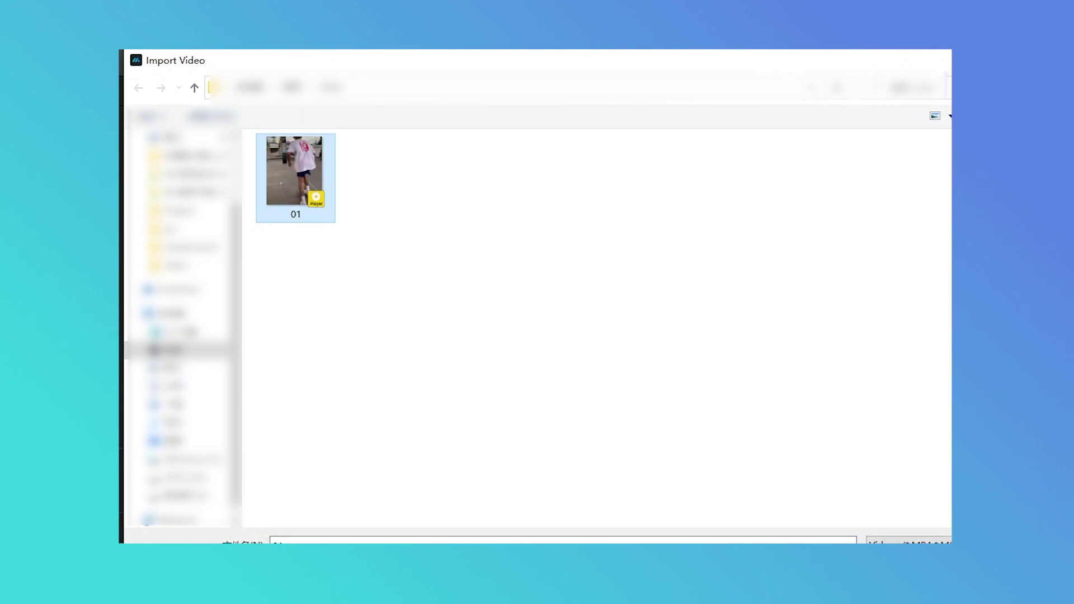
key("Return")
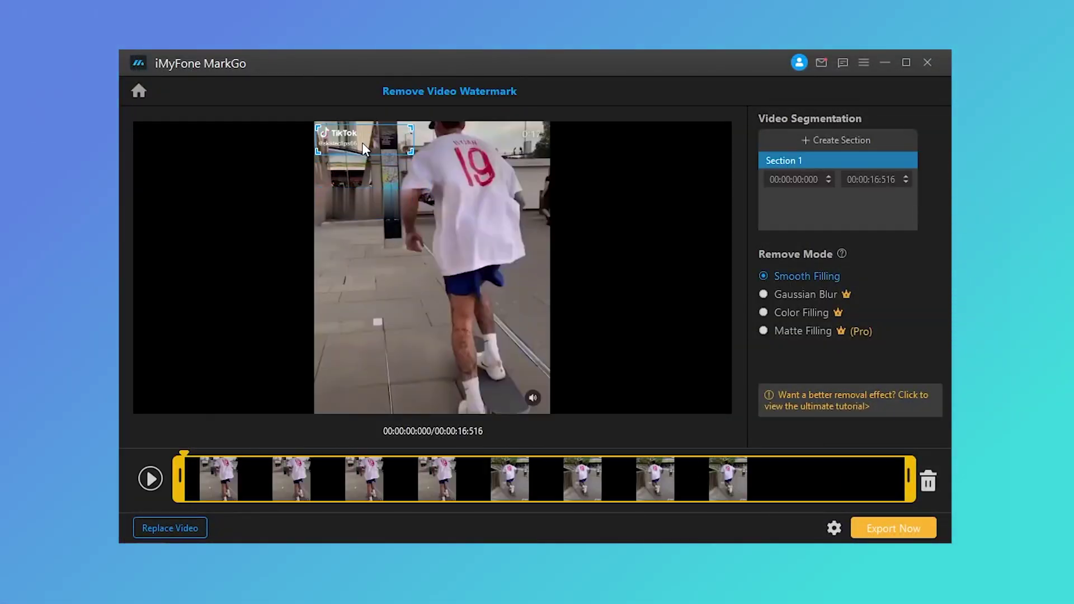
Step: Narrow the box around the TikTok logo, compare removal modes, and create Section 2
left_click_drag(411, 127, 379, 121)
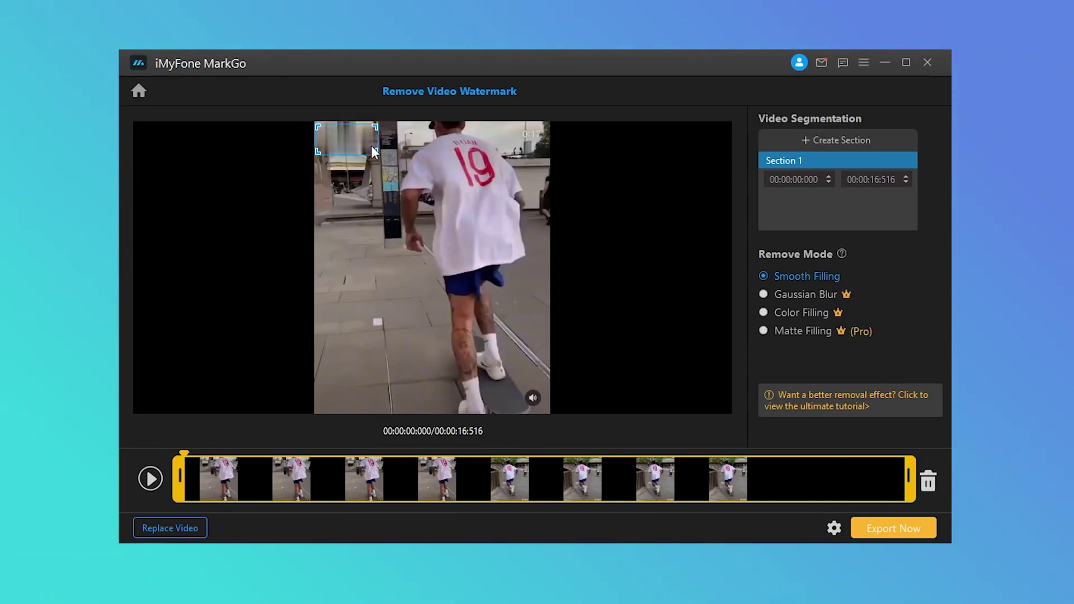
left_click(836, 140)
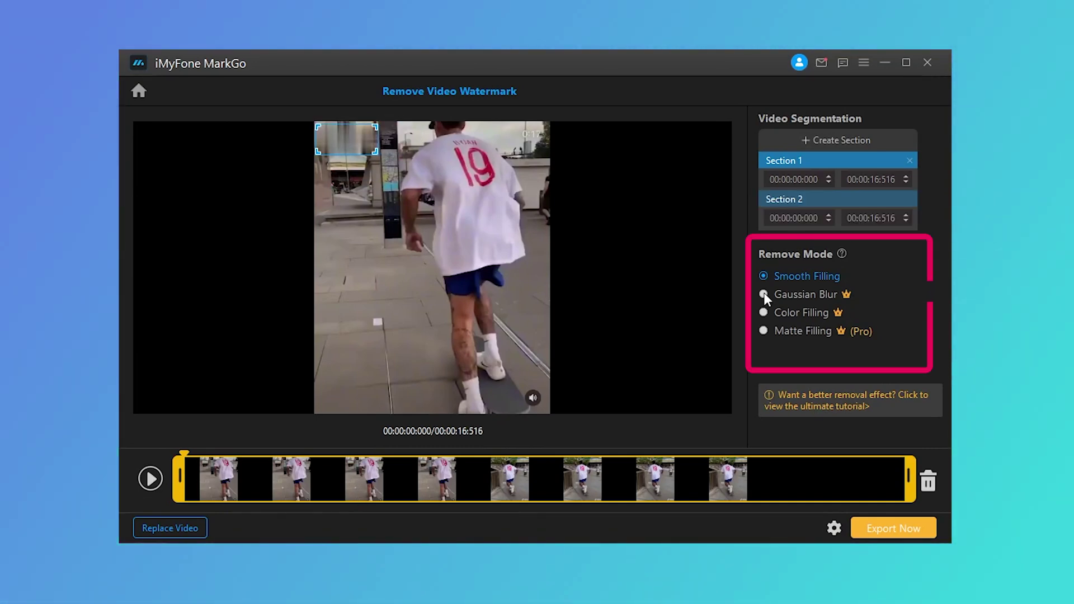
left_click(763, 312)
left_click(763, 294)
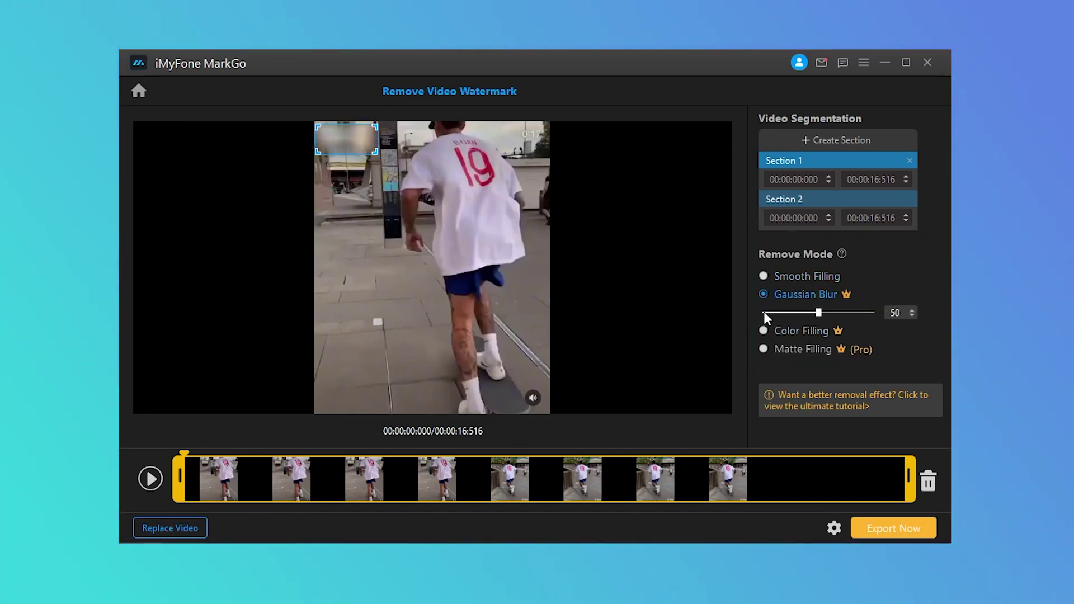
left_click(763, 331)
left_click(765, 350)
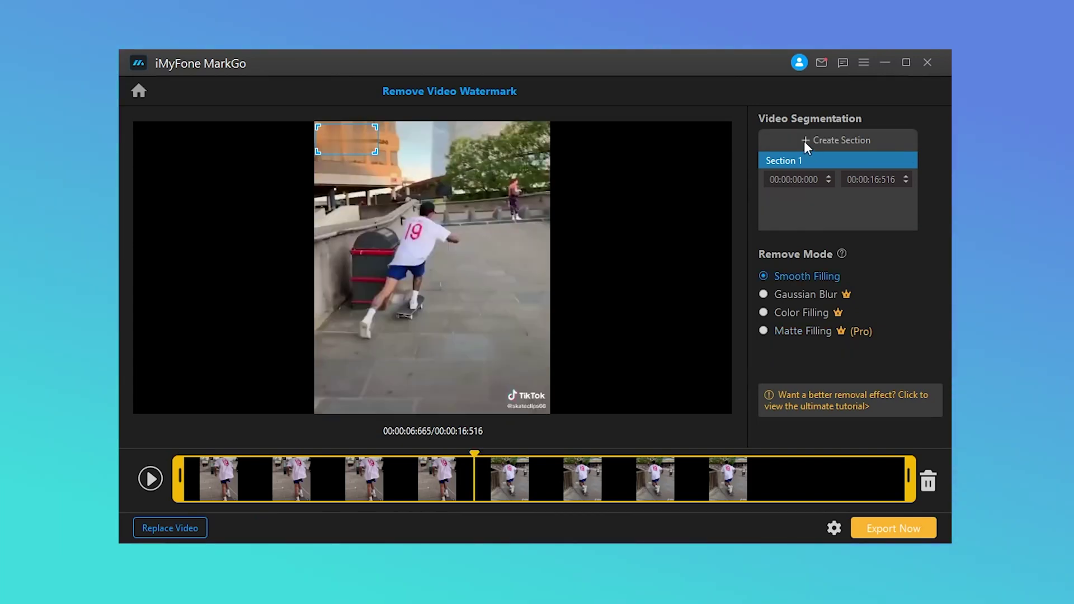
left_click(803, 141)
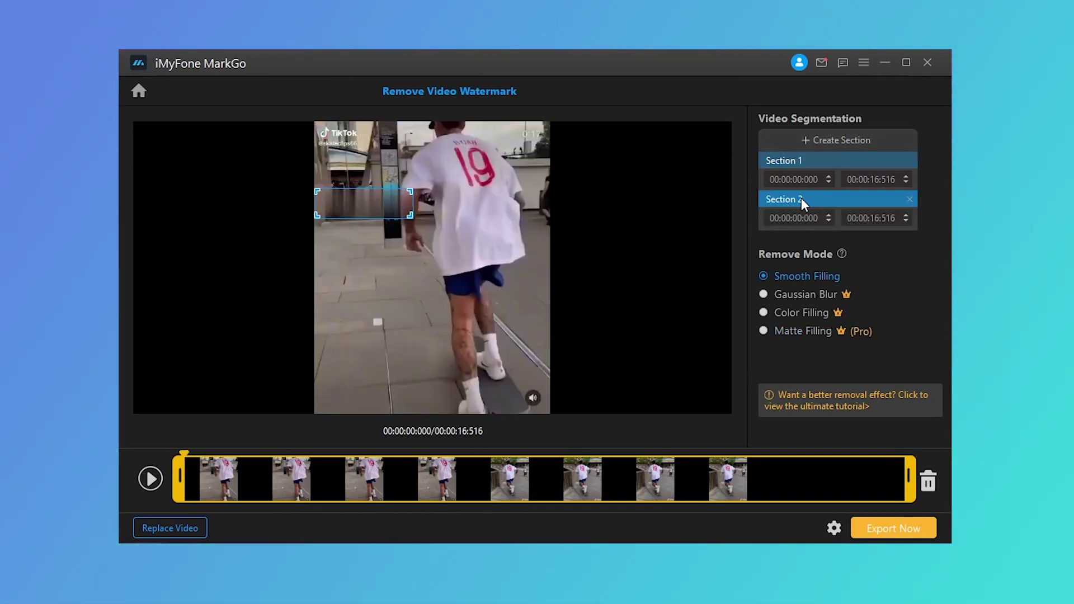
Step: Fit Section 2's box over the bottom-right TikTok logo, preview, and export the skate video
left_click_drag(373, 209, 436, 364)
left_click(457, 479)
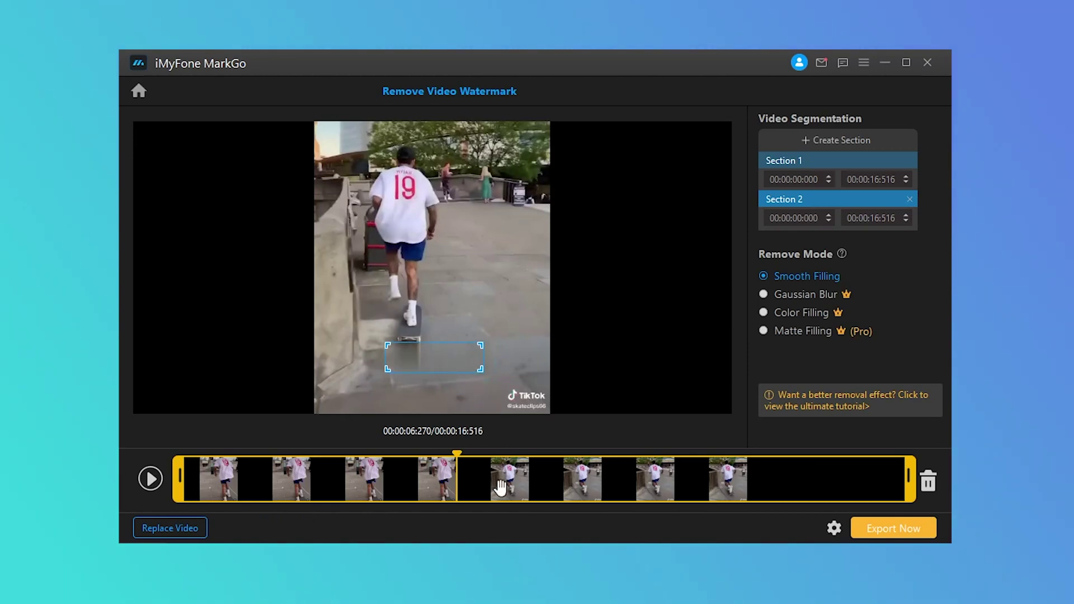
left_click(500, 487)
left_click_drag(514, 397, 523, 397)
left_click_drag(454, 385, 505, 386)
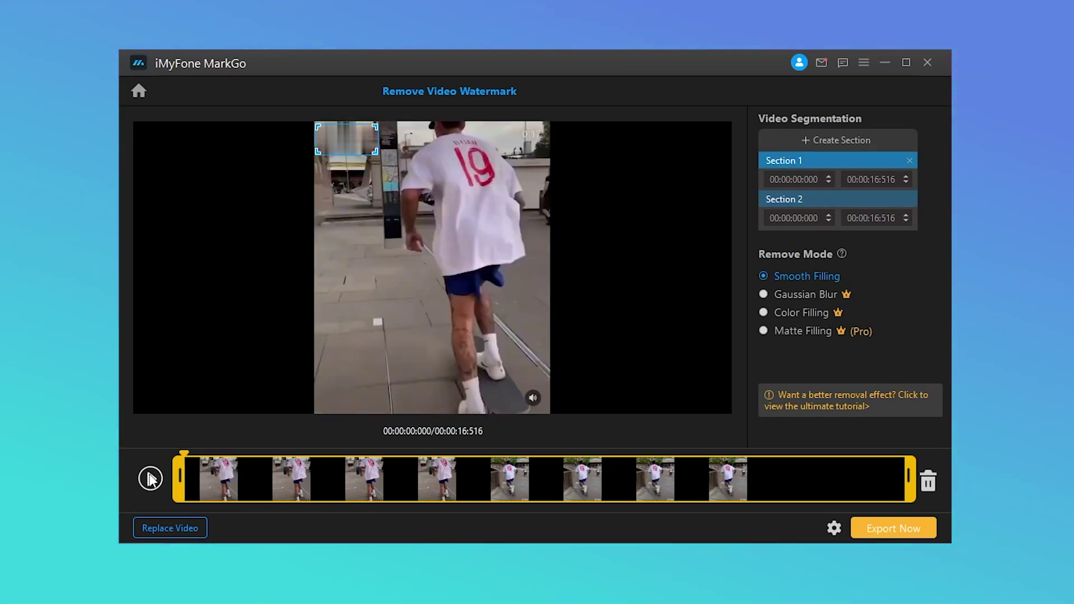
left_click(149, 478)
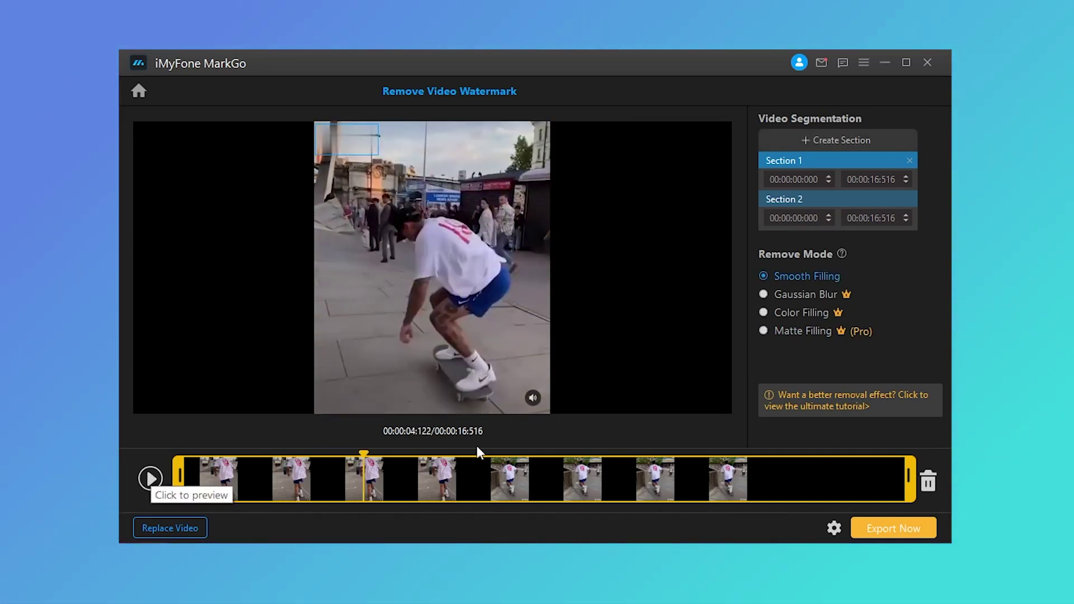
left_click(892, 536)
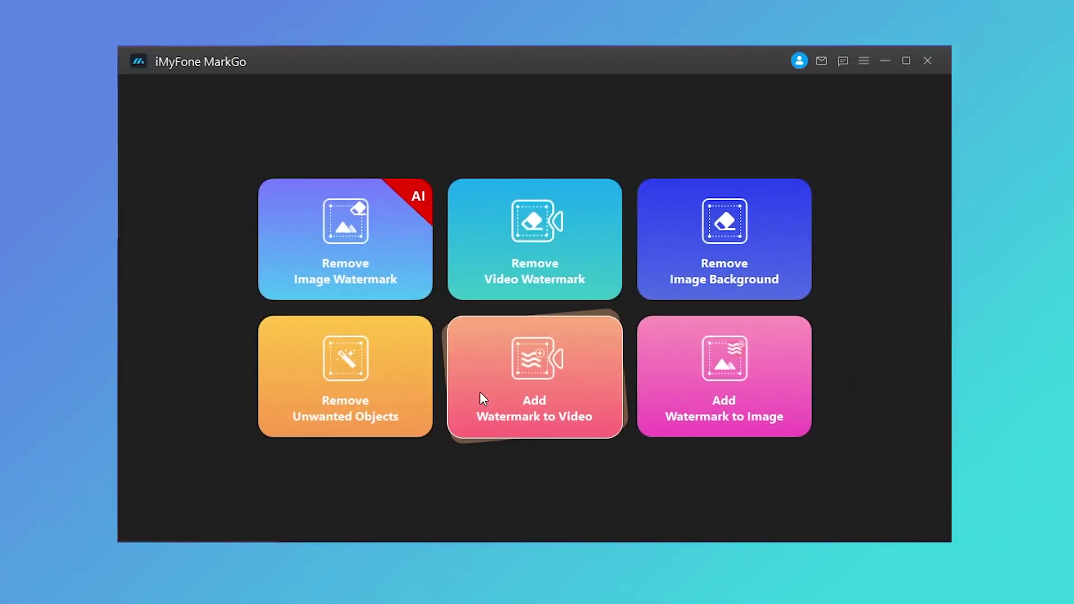
Step: Load snow.mp4 into the Add Watermark to Video tool
left_click(553, 394)
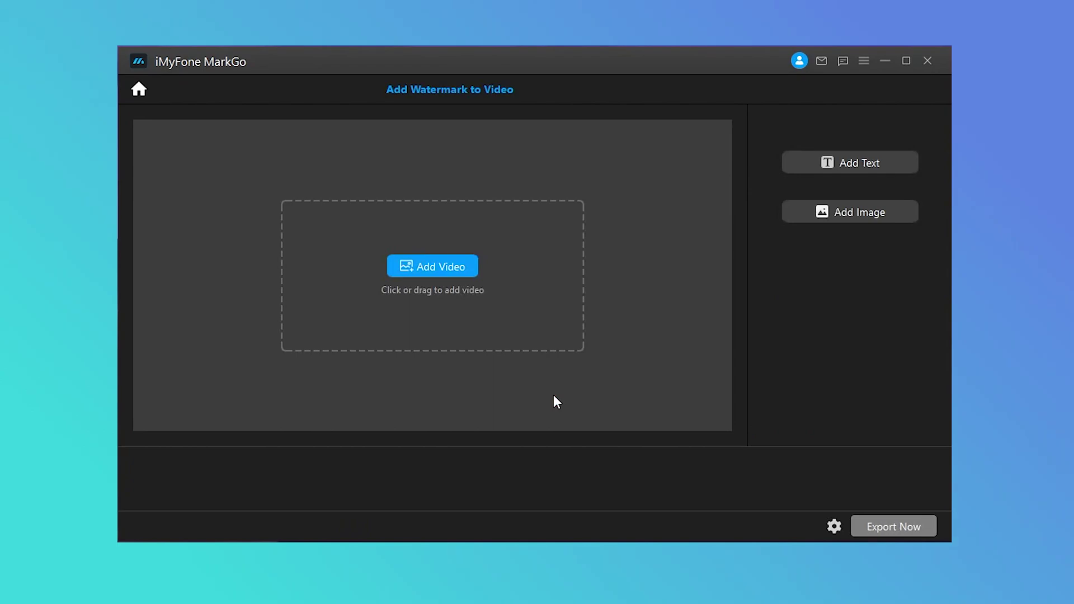
left_click(458, 264)
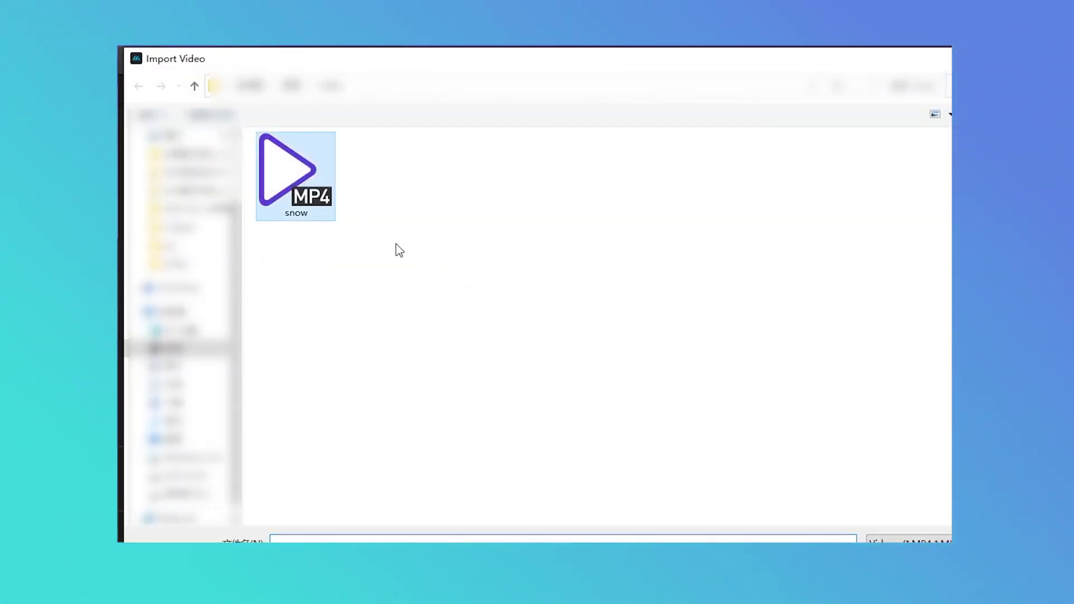
key("Return")
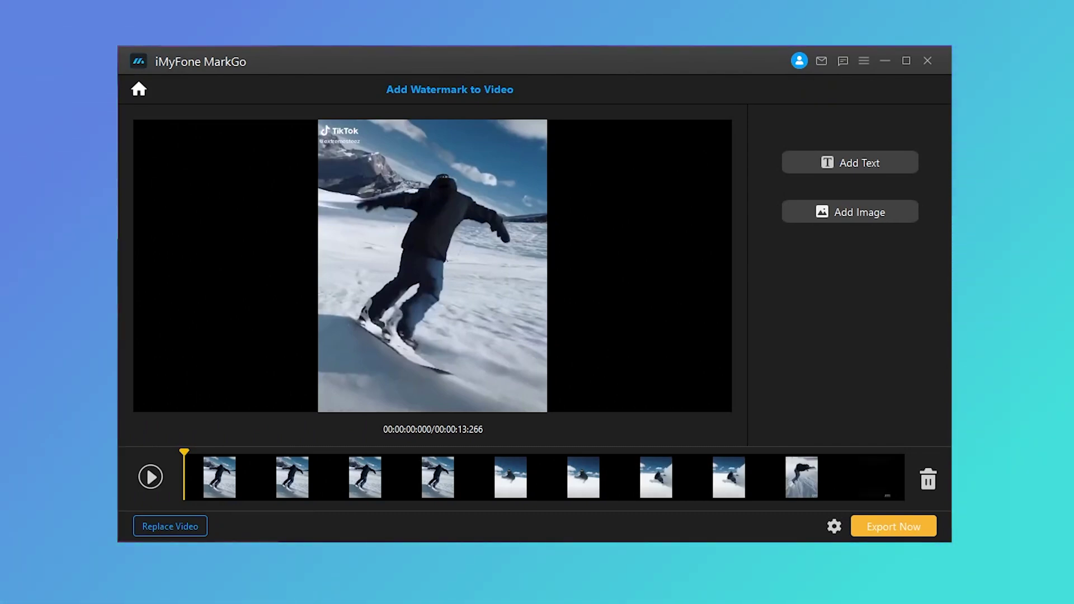
Step: Add the MarkGo logo image, size it into the top-left corner, and export snow.mp4
left_click(864, 218)
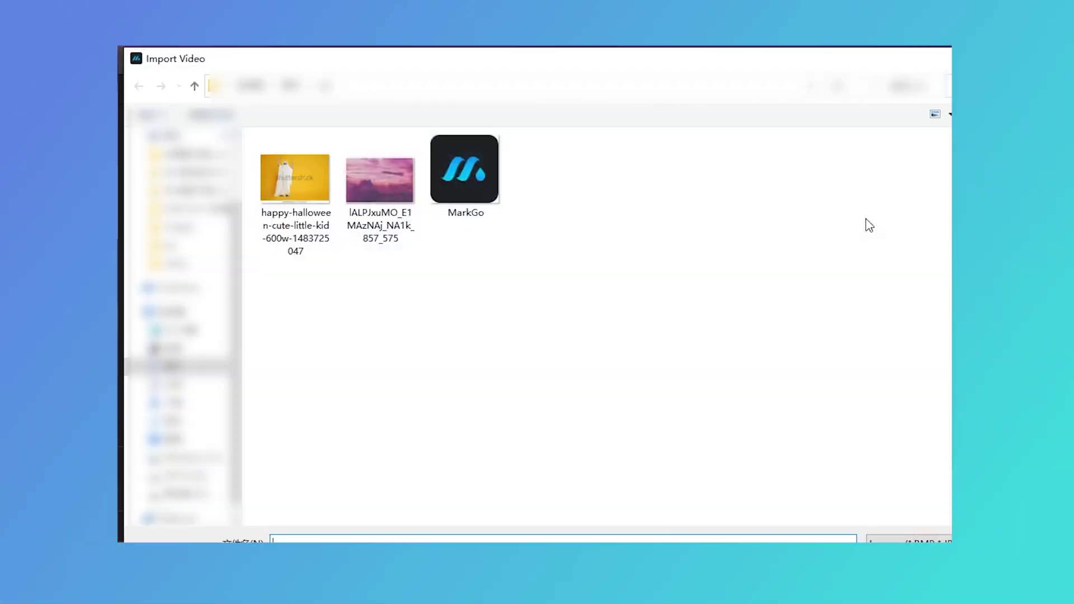
key("Return")
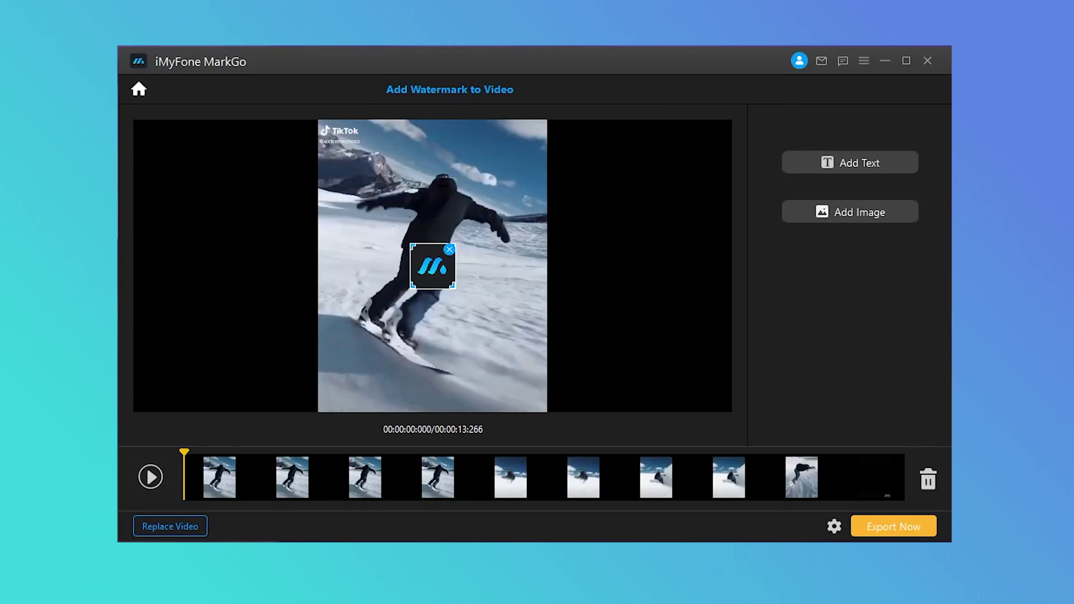
left_click_drag(413, 248, 401, 237)
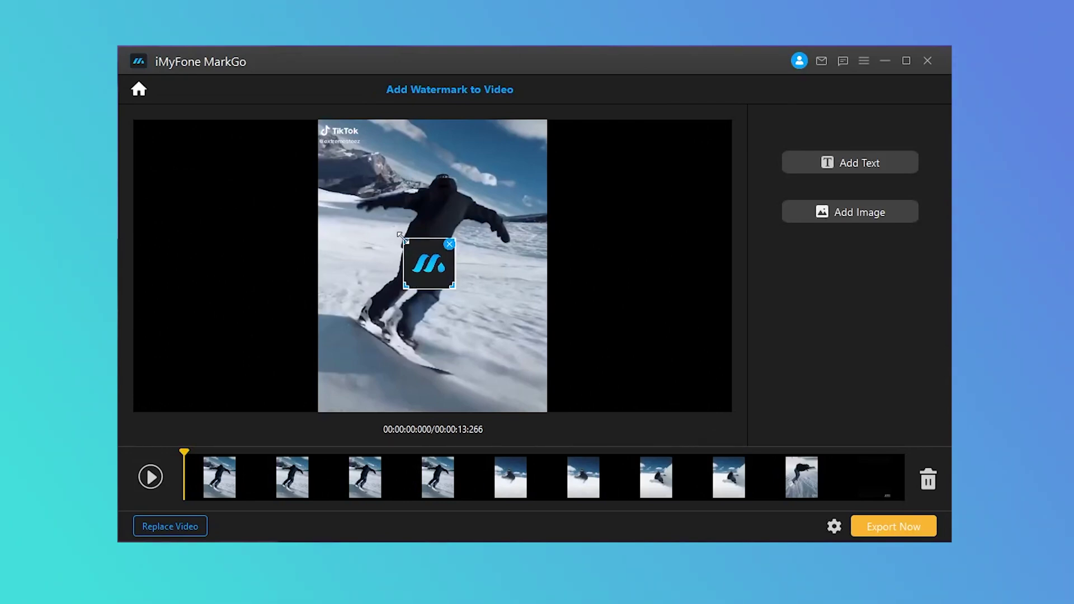
left_click_drag(451, 282, 454, 286)
left_click_drag(463, 293, 343, 152)
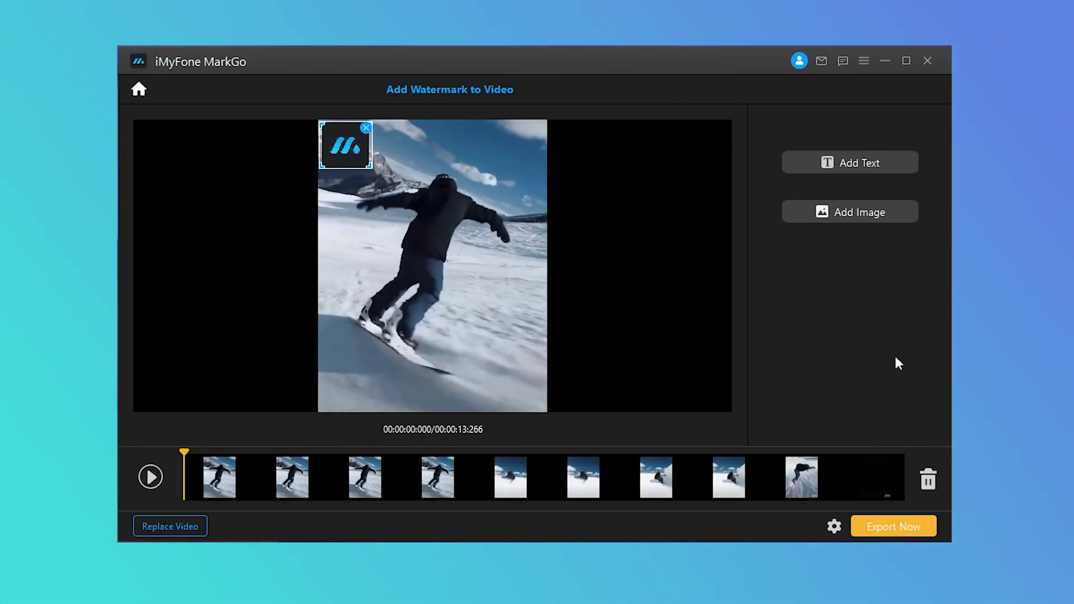
left_click(904, 522)
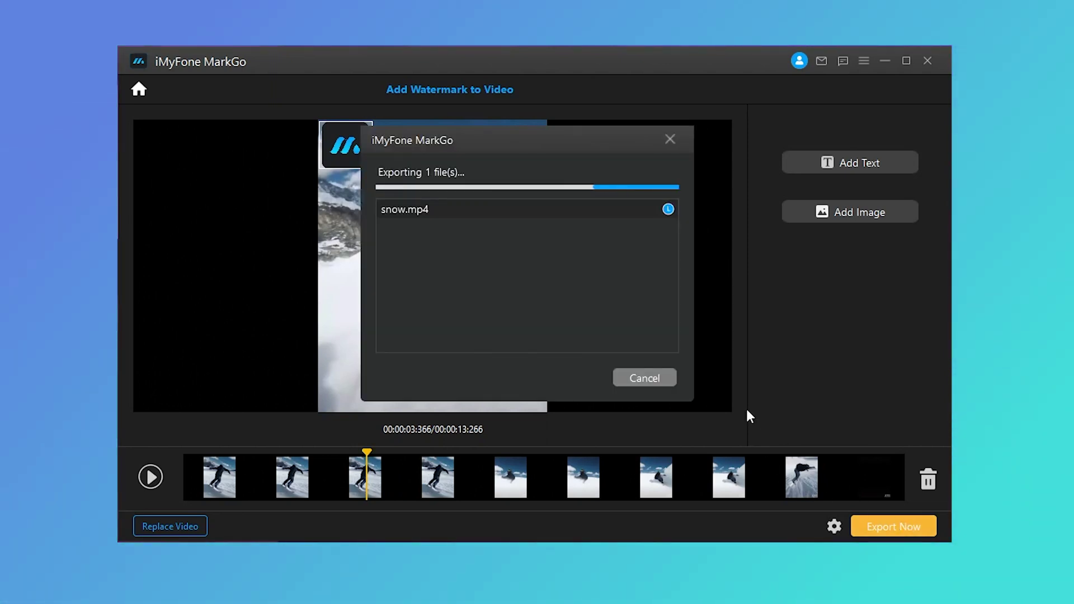